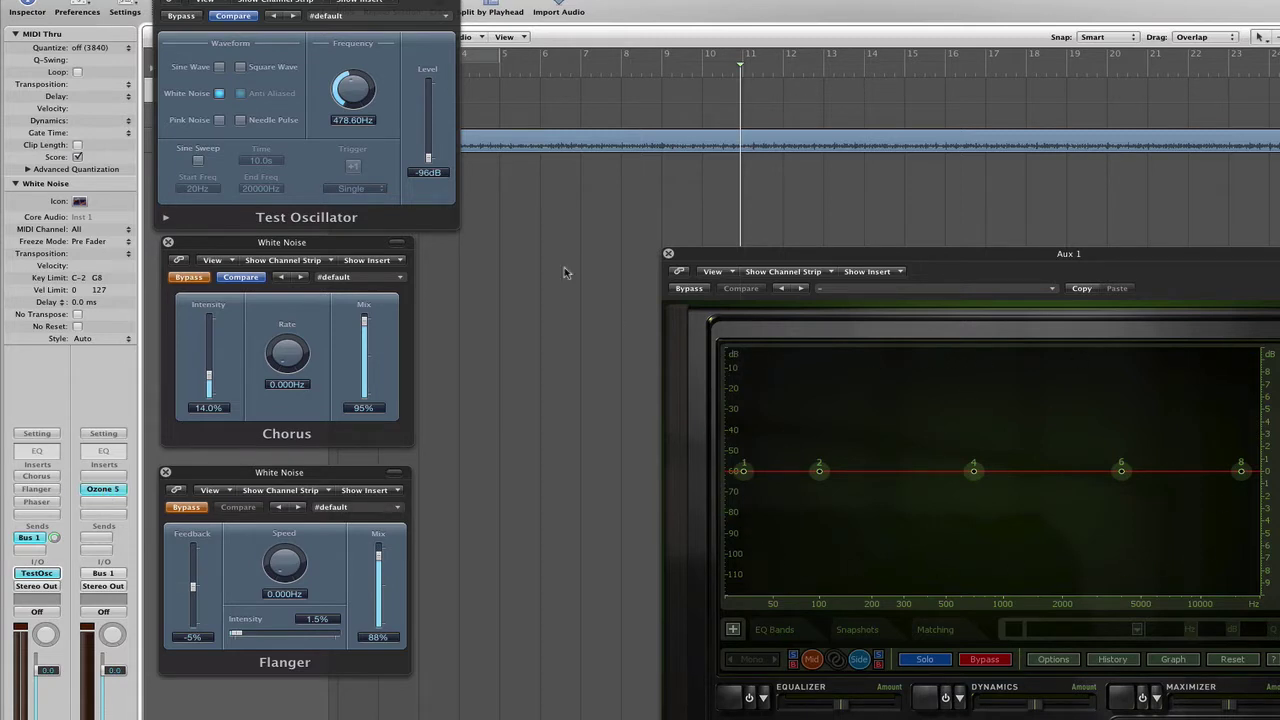
- Raise the Test Oscillator's white noise level to -27 dB and take the Flanger out of bypass
{"action": "mouse_move", "coordinate": [428, 160]}
{"action": "left_mouse_down"}
{"action": "mouse_move", "coordinate": [428, 112]}
{"action": "mouse_move", "coordinate": [434, 175]}
{"action": "left_mouse_up"}
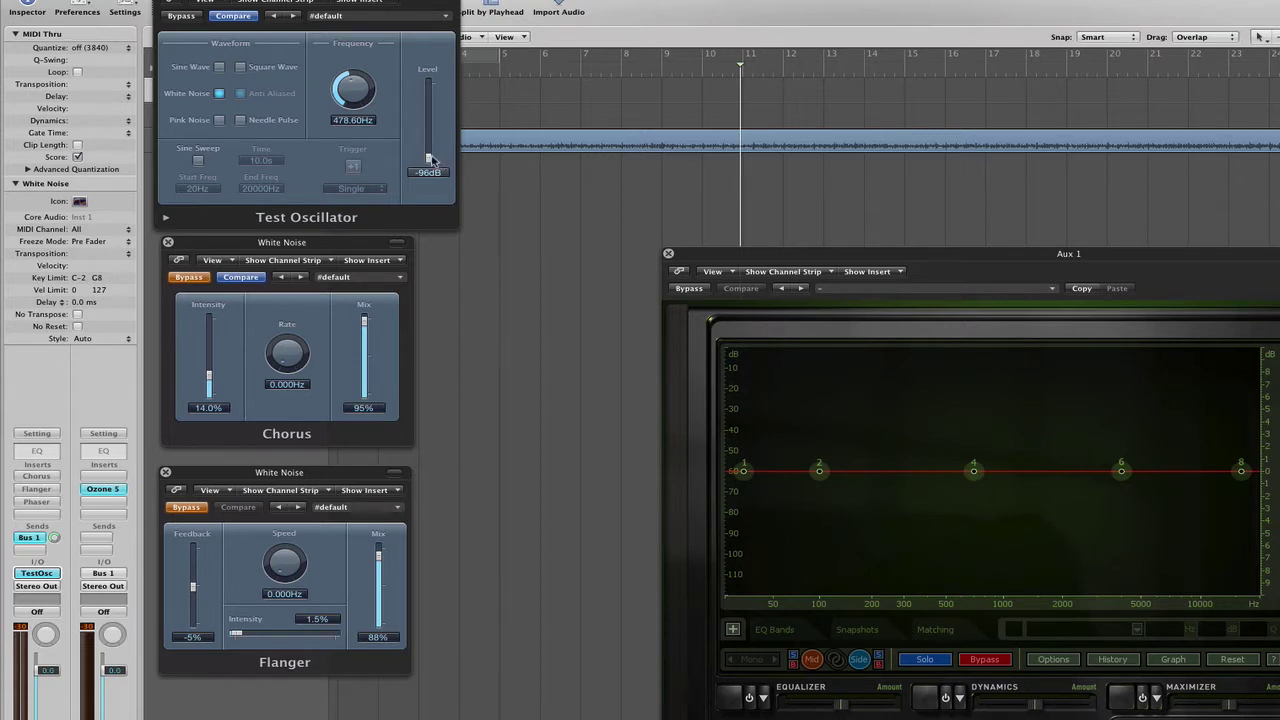
{"action": "left_click_drag", "start_coordinate": [429, 158], "coordinate": [437, 107]}
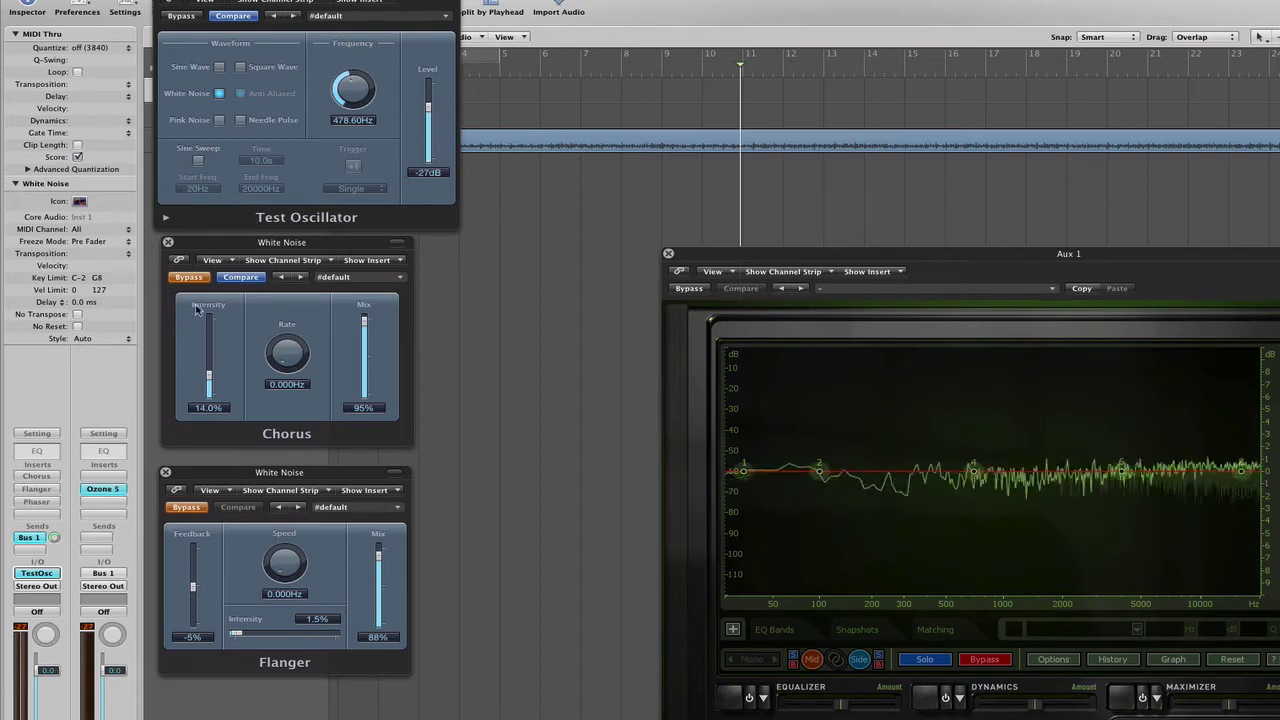
{"action": "left_click", "coordinate": [184, 508]}
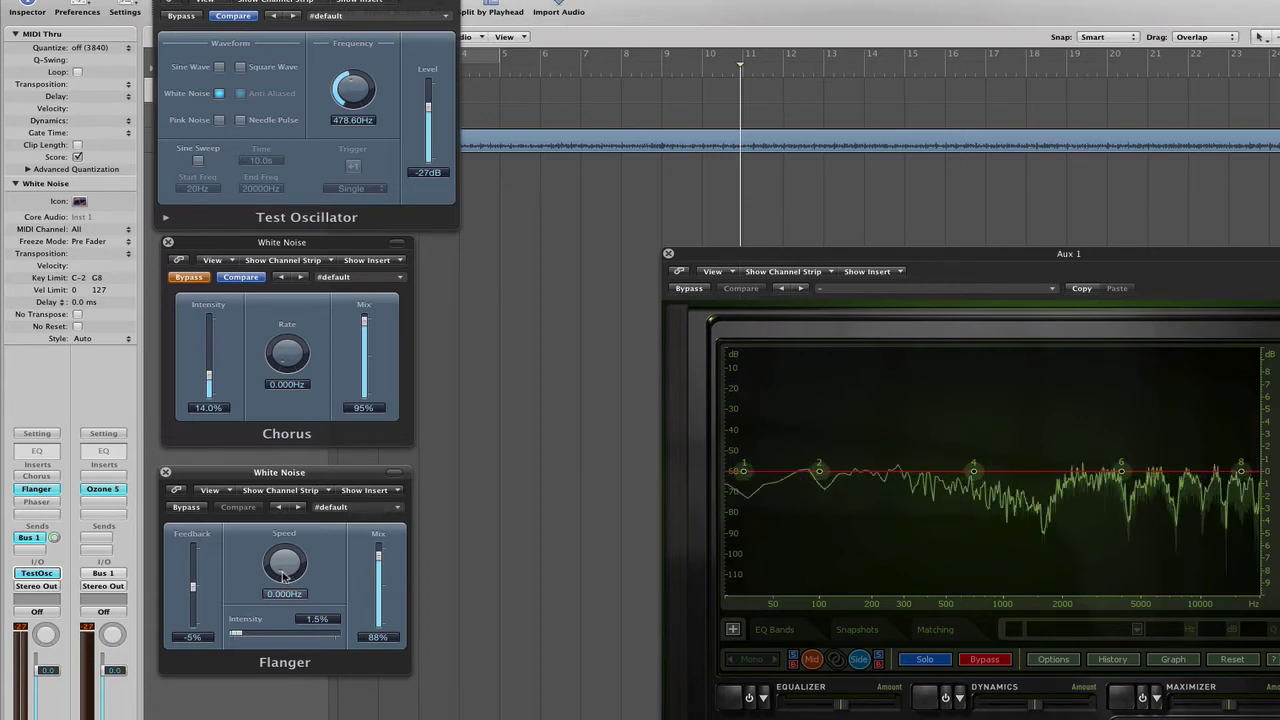
- Sweep the Flanger's speed, try its feedback at 91%, bring the feedback to 1% and bypass the Flanger again
{"action": "left_click_drag", "start_coordinate": [284, 577], "coordinate": [285, 575]}
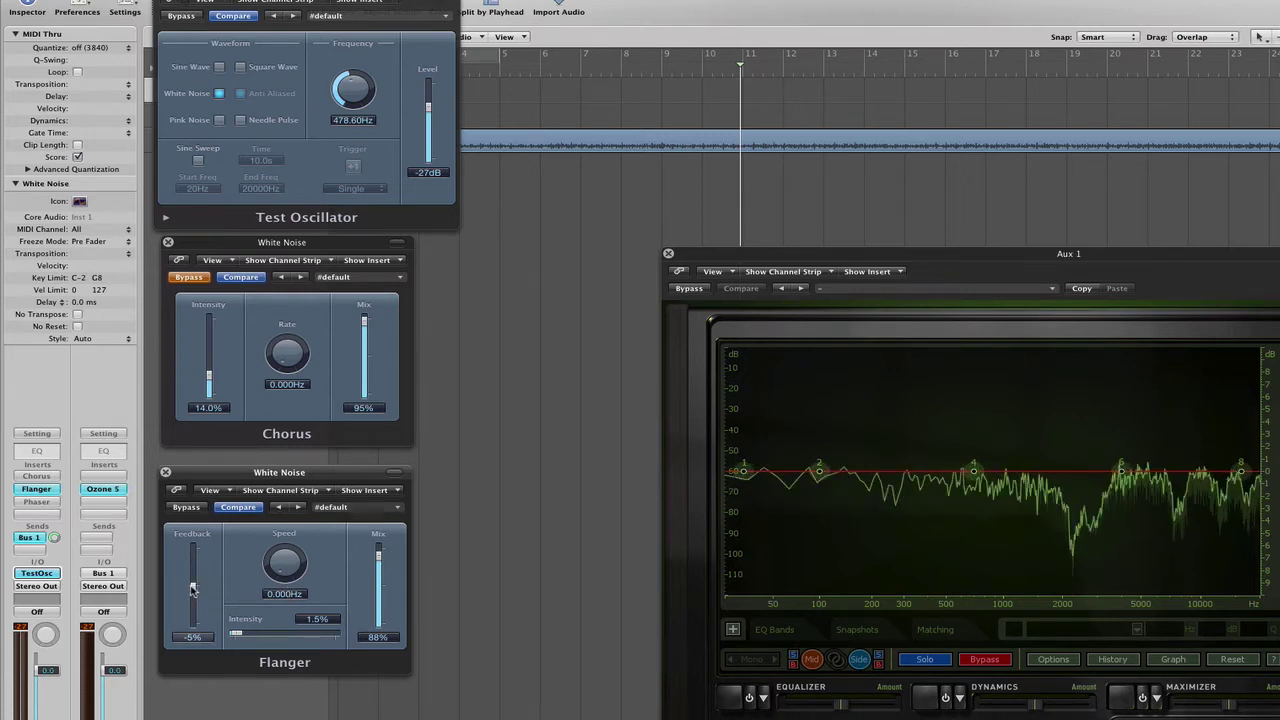
{"action": "left_click_drag", "start_coordinate": [193, 590], "coordinate": [195, 555]}
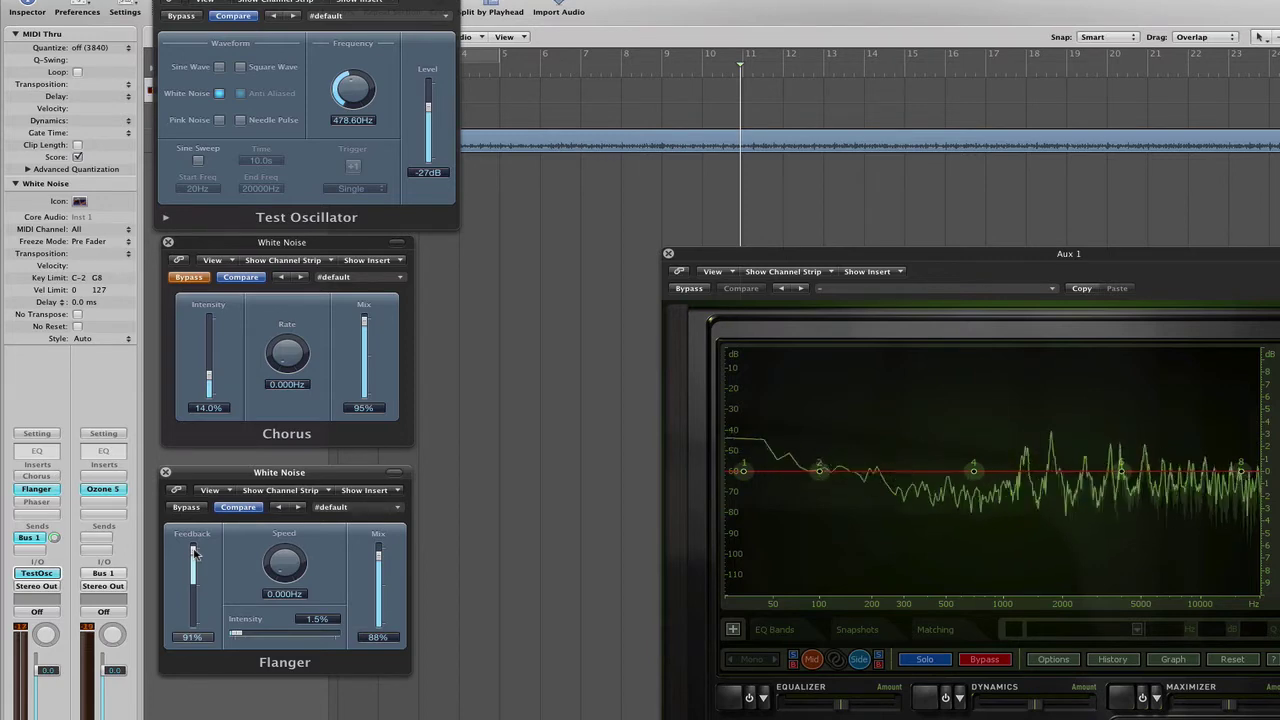
{"action": "left_click_drag", "start_coordinate": [195, 555], "coordinate": [196, 585]}
{"action": "left_click", "coordinate": [186, 508]}
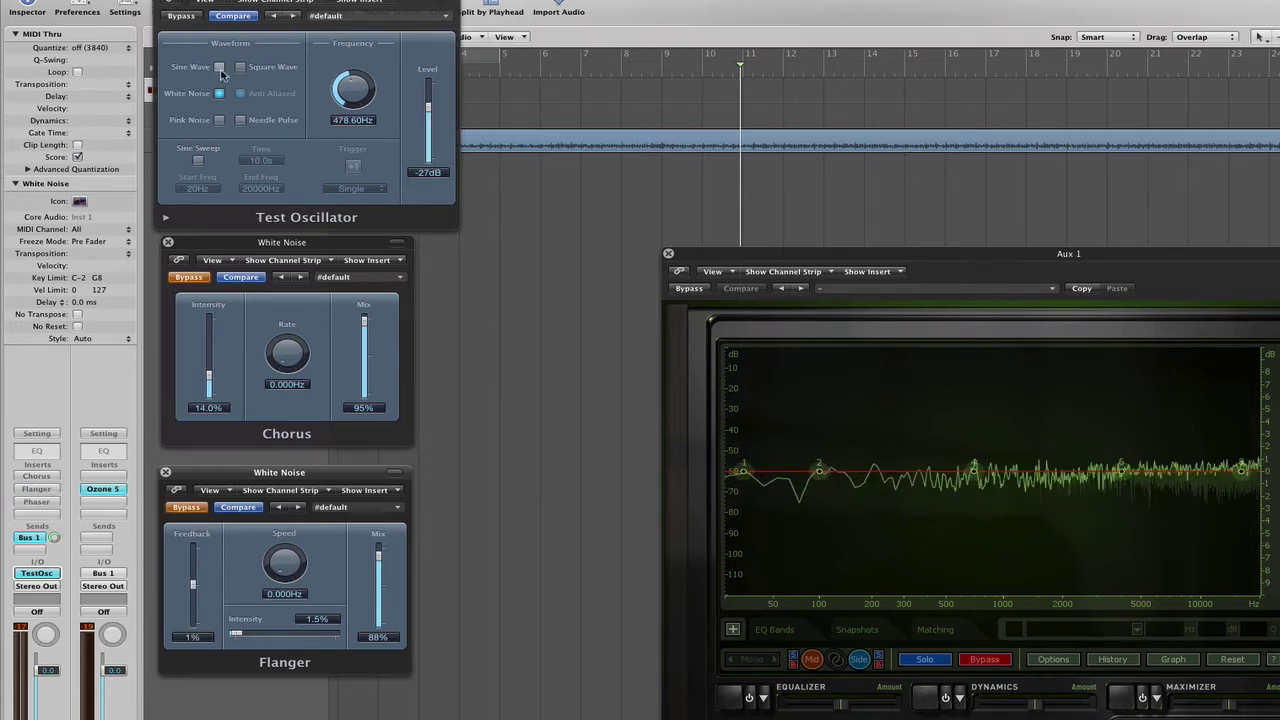
- Switch the Test Oscillator to a 499.90 Hz sine wave and activate the Chorus with a rate of 0.133 Hz
{"action": "left_click", "coordinate": [219, 67]}
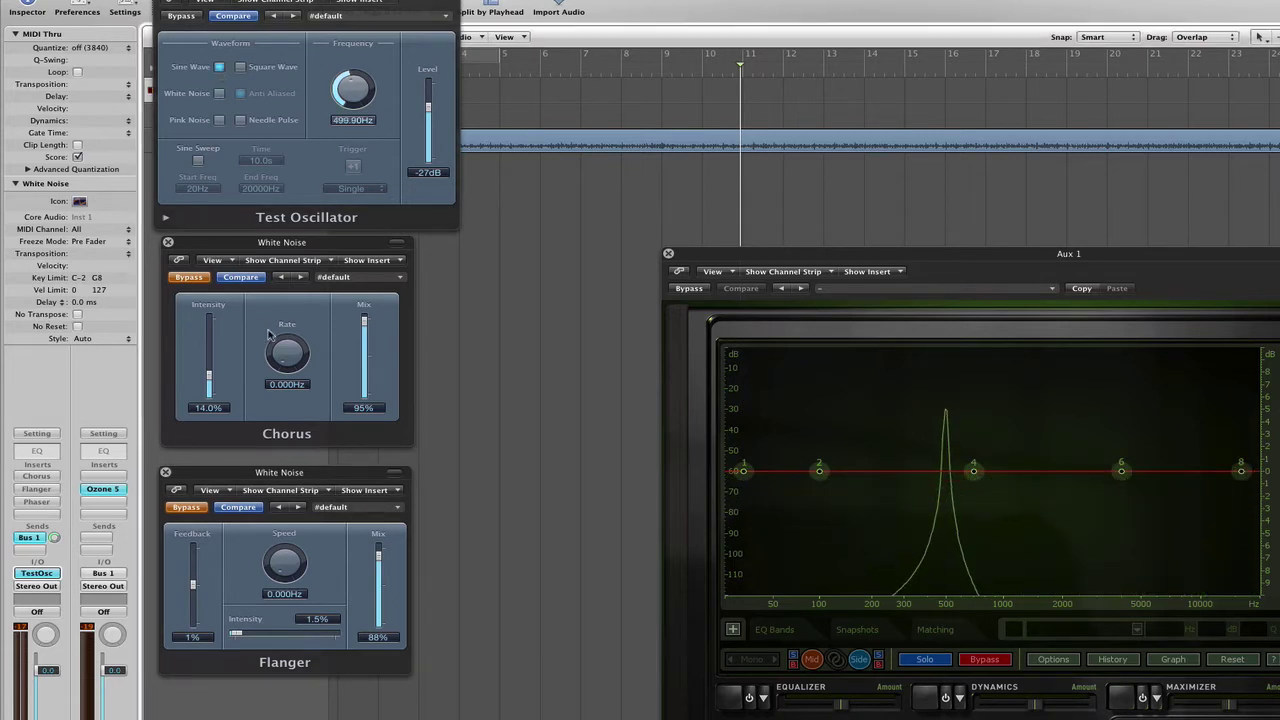
{"action": "left_click", "coordinate": [190, 278]}
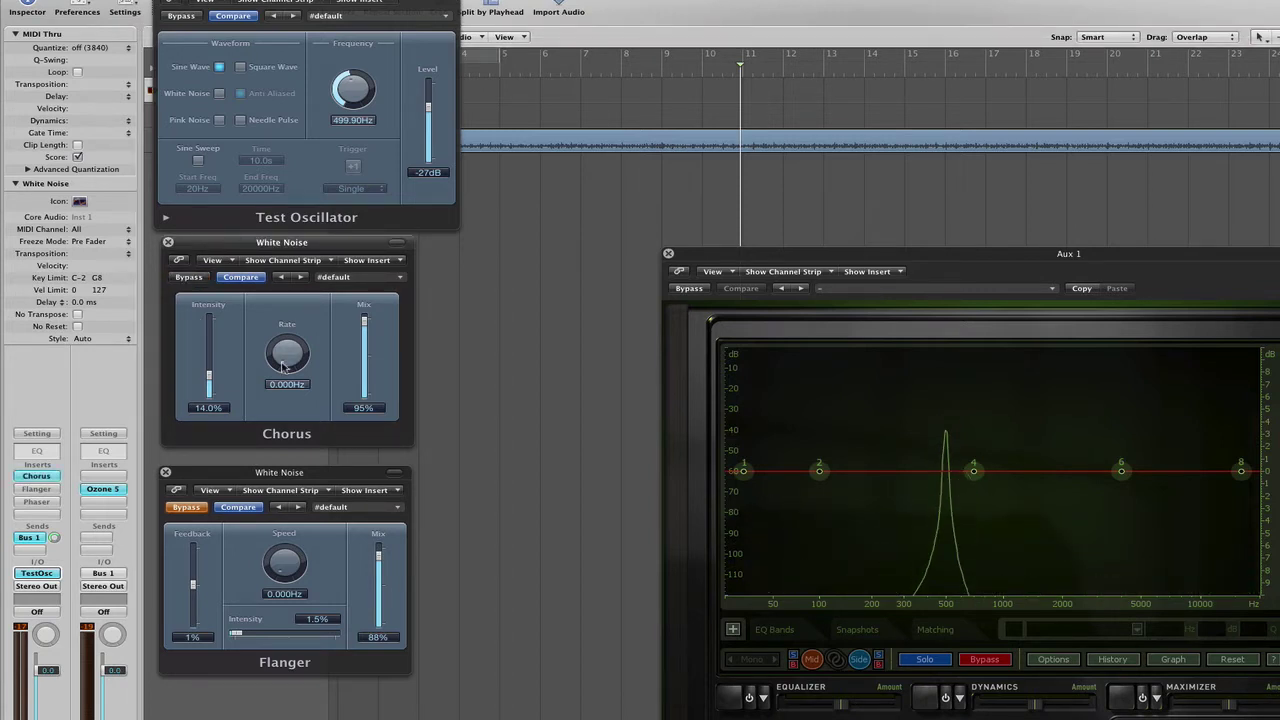
{"action": "left_click_drag", "start_coordinate": [282, 367], "coordinate": [282, 365]}
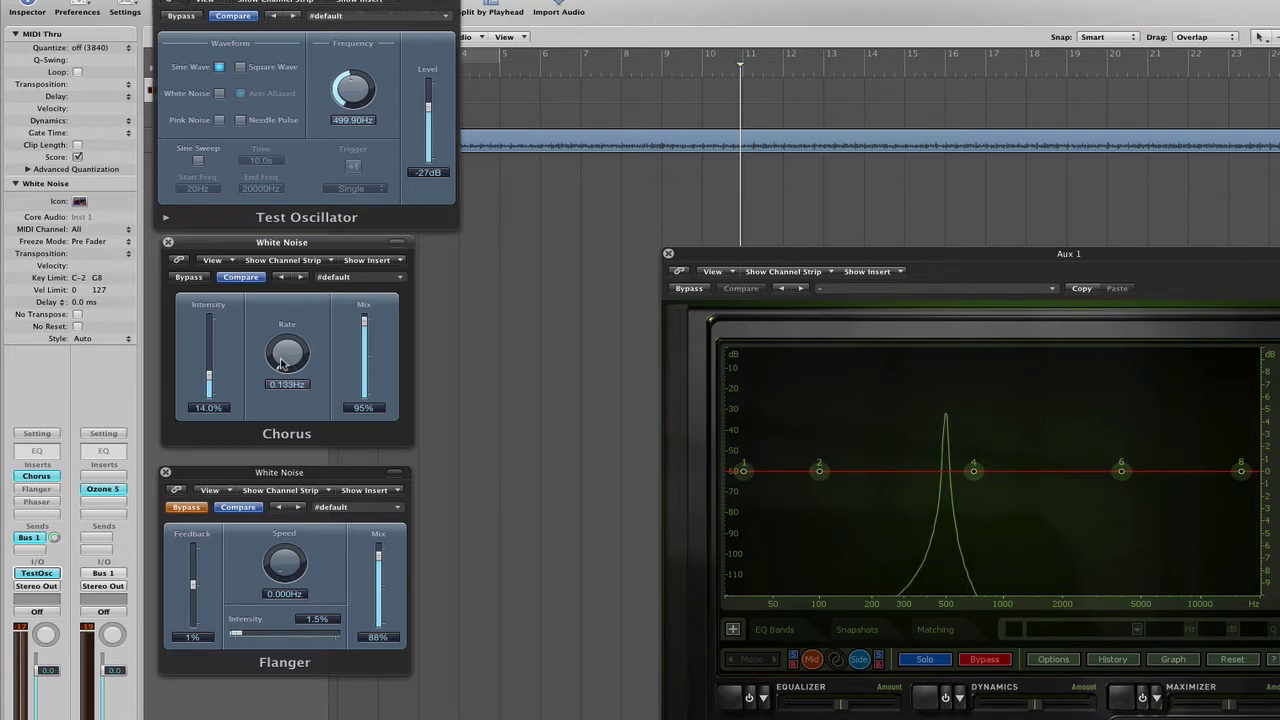
{"action": "left_click_drag", "start_coordinate": [282, 367], "coordinate": [282, 363]}
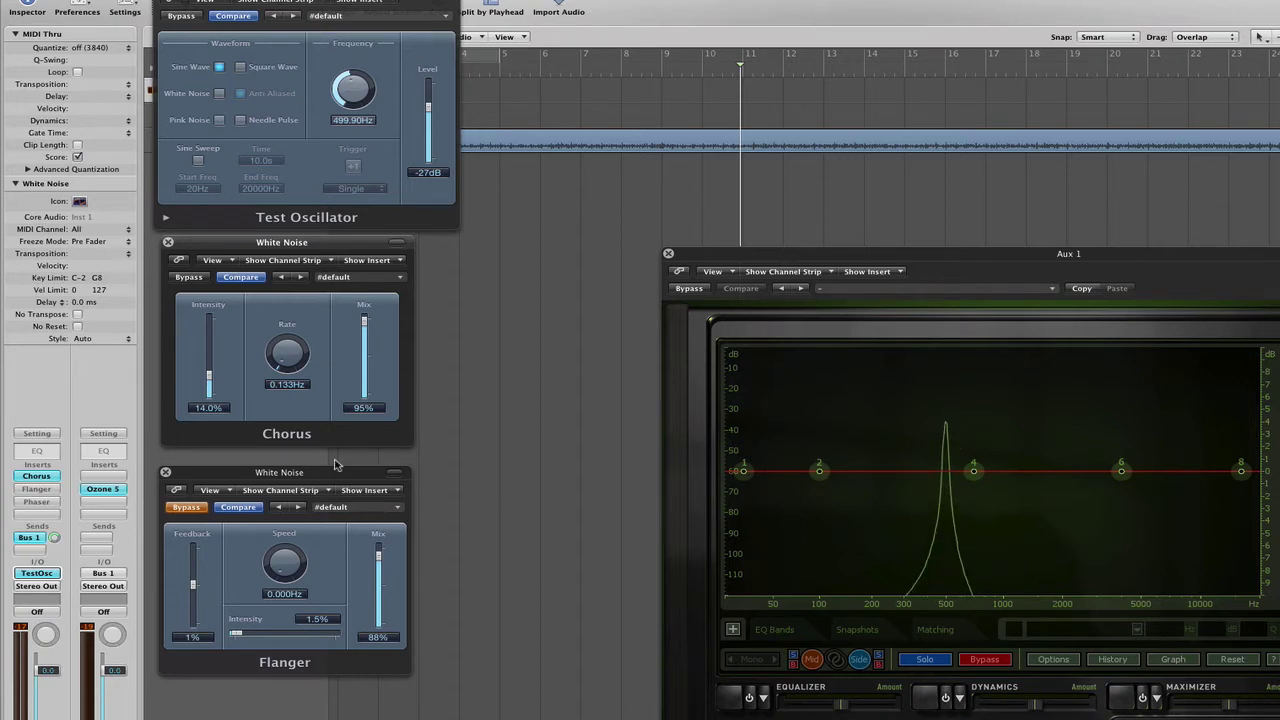
- Set the Chorus mix to 35%, its intensity to 63% and its rate to 0.533 Hz
{"action": "left_click_drag", "start_coordinate": [370, 335], "coordinate": [368, 366]}
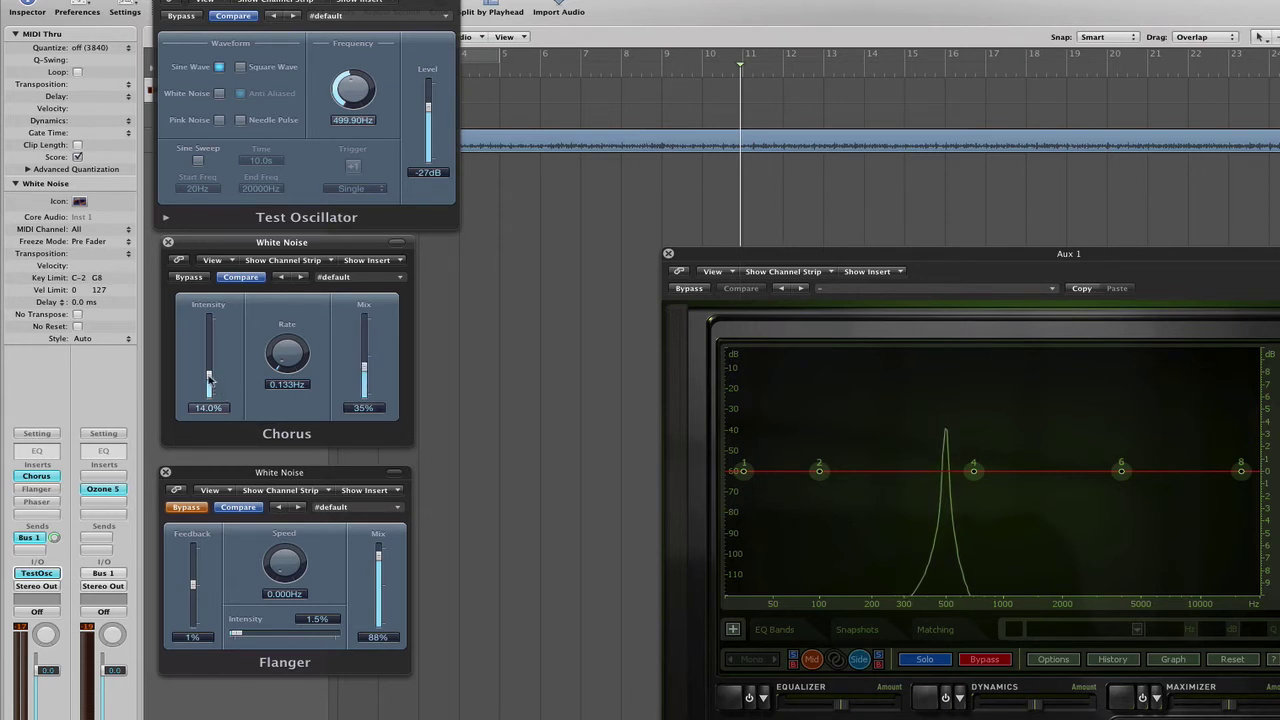
{"action": "left_click_drag", "start_coordinate": [211, 381], "coordinate": [213, 357]}
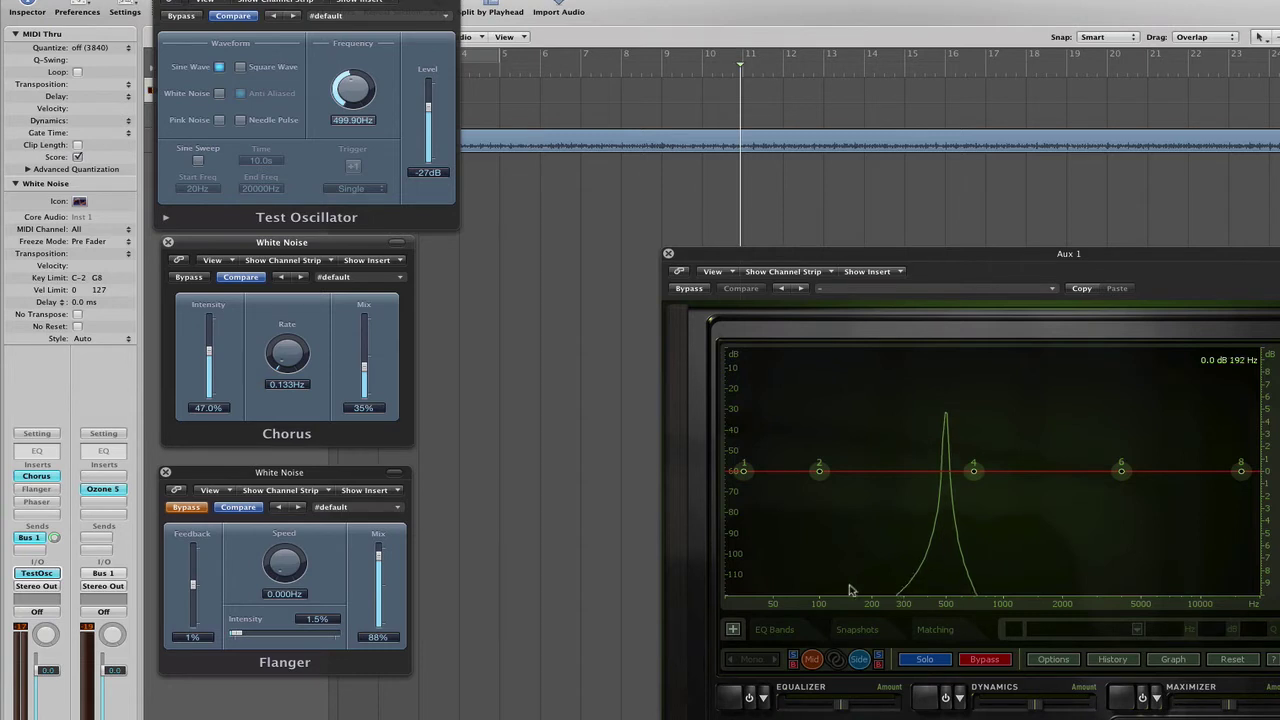
{"action": "left_click_drag", "start_coordinate": [285, 356], "coordinate": [209, 345]}
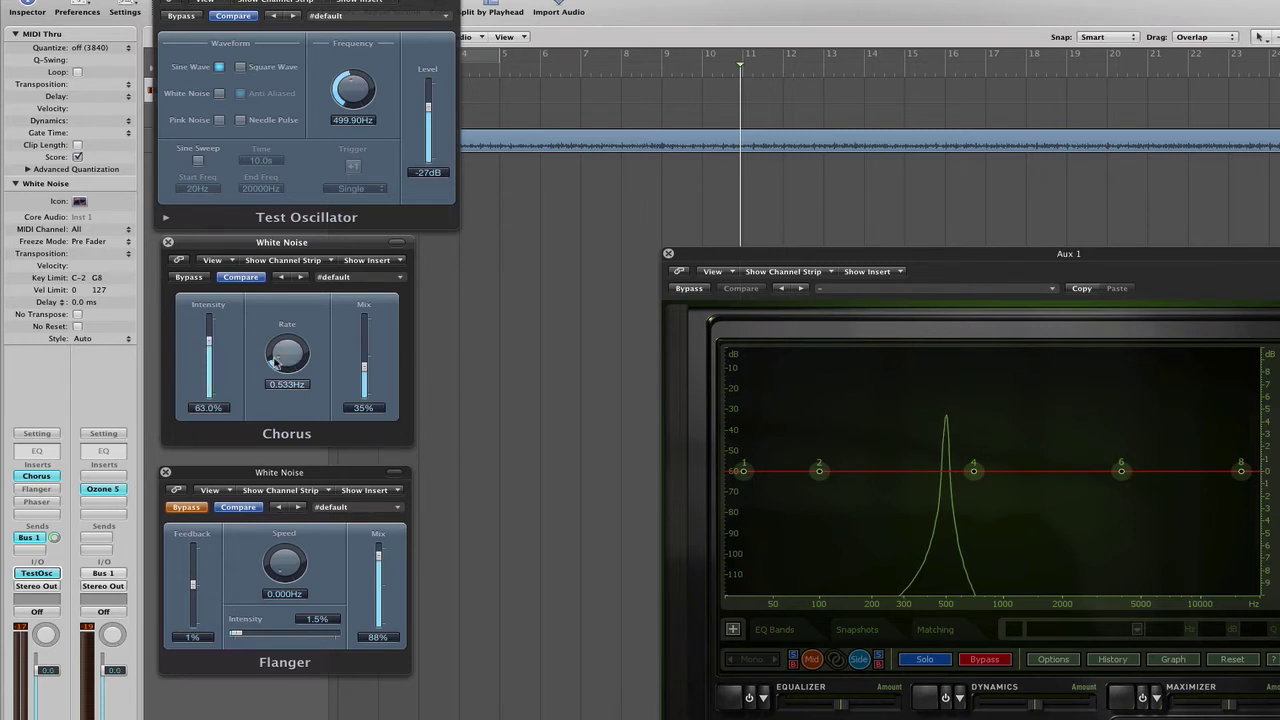
- Sweep the Chorus rate upward through 1.933 Hz and 3.800 Hz to 7.700 Hz, then readjust it
{"action": "left_click_drag", "start_coordinate": [282, 364], "coordinate": [301, 324]}
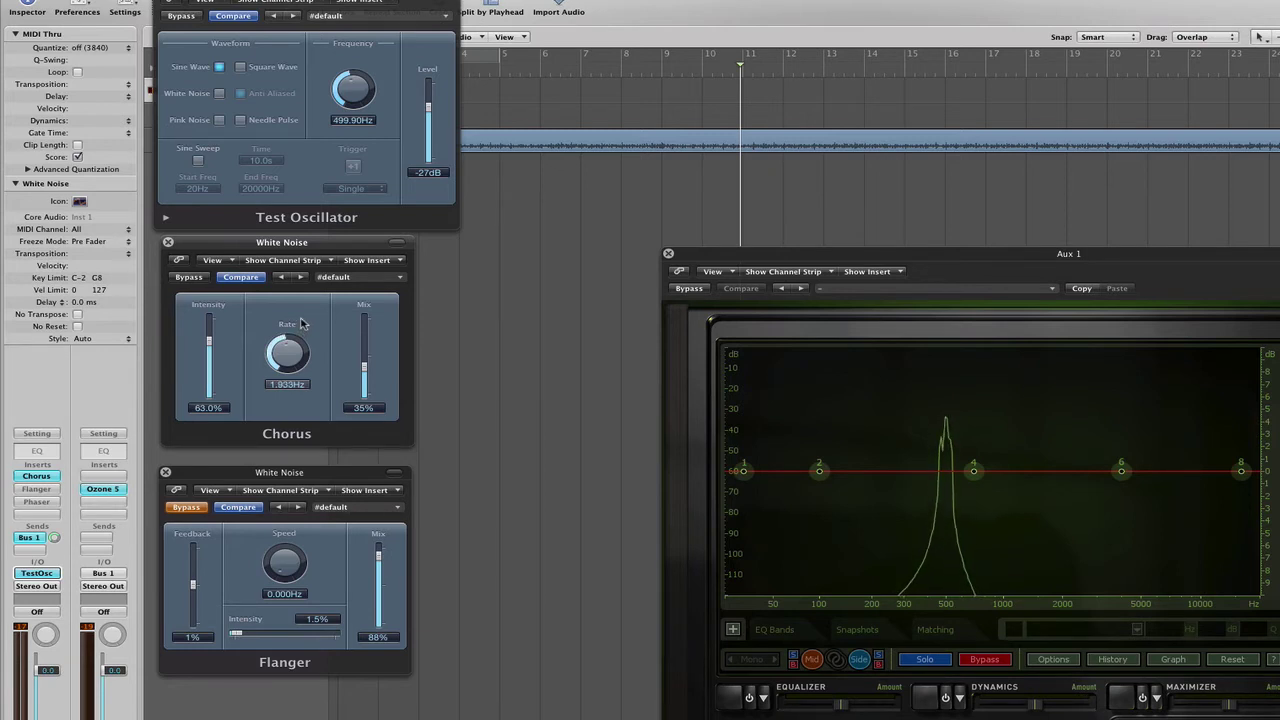
{"action": "left_click_drag", "start_coordinate": [301, 324], "coordinate": [304, 317]}
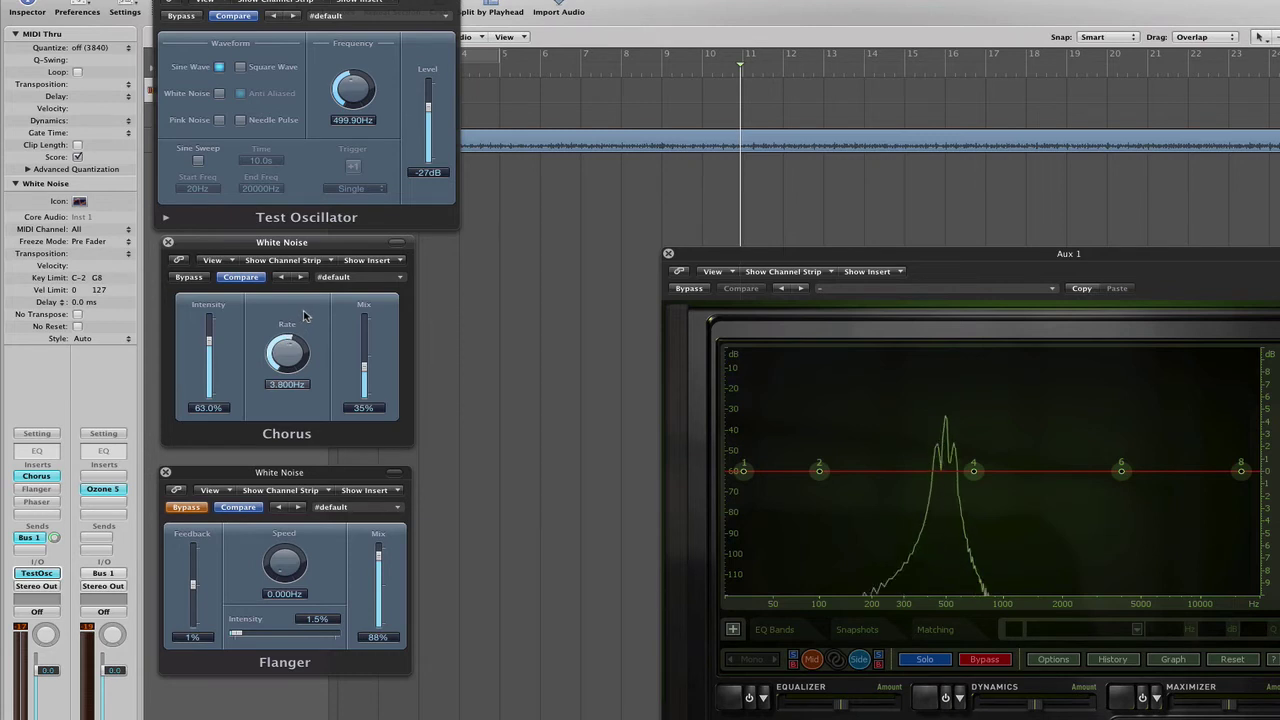
{"action": "left_click_drag", "start_coordinate": [304, 317], "coordinate": [308, 304]}
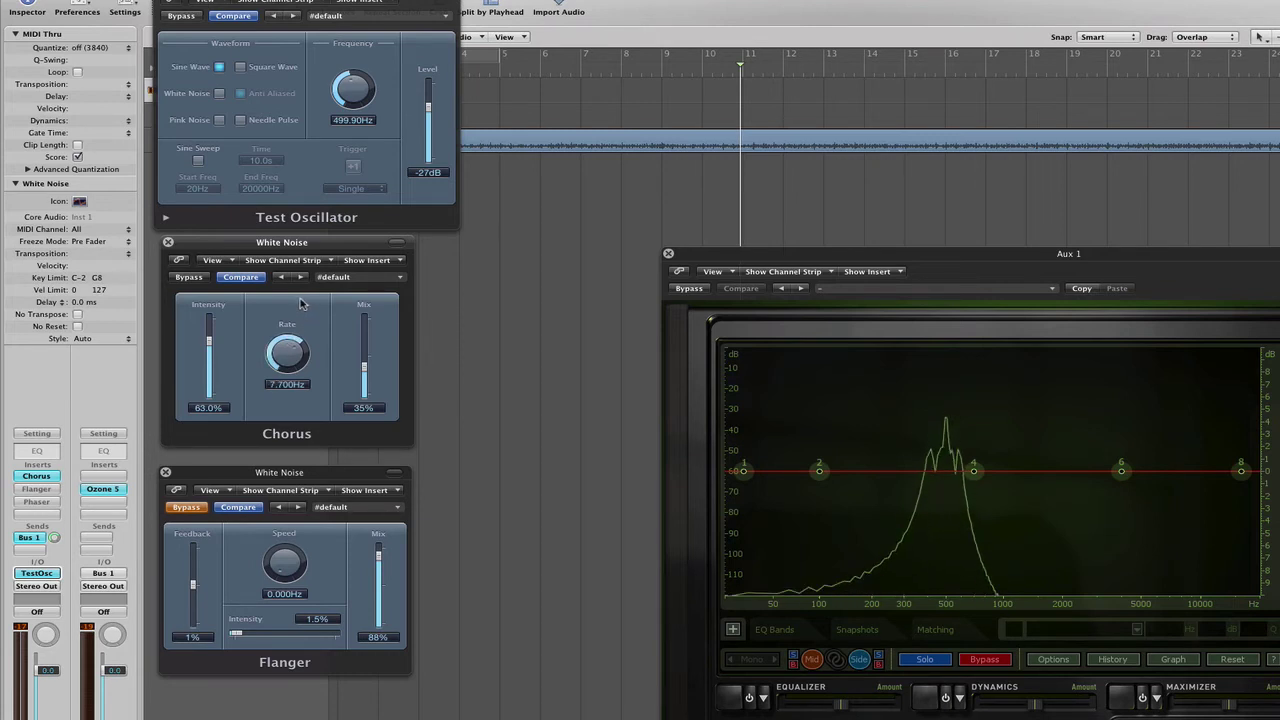
{"action": "left_click_drag", "start_coordinate": [281, 360], "coordinate": [285, 352]}
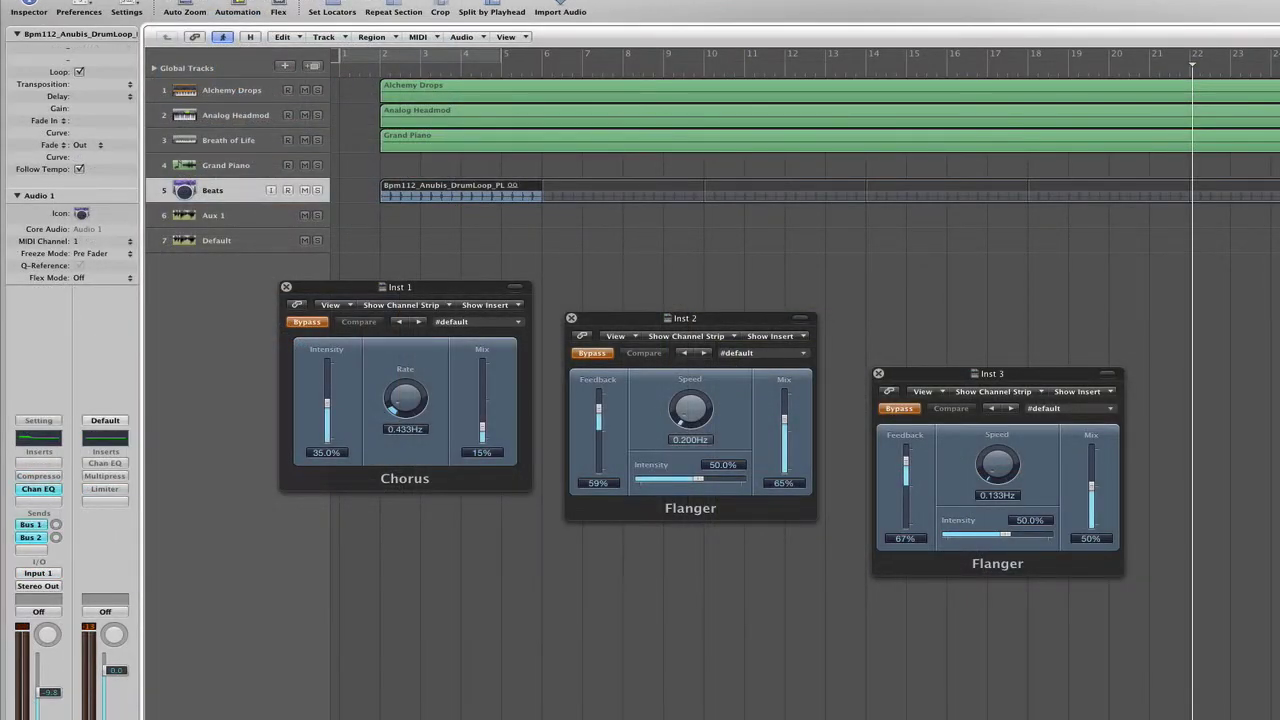
- Solo the Analog Headmod and Breath of Life tracks and play them from just before bar 2
{"action": "left_click", "coordinate": [370, 66]}
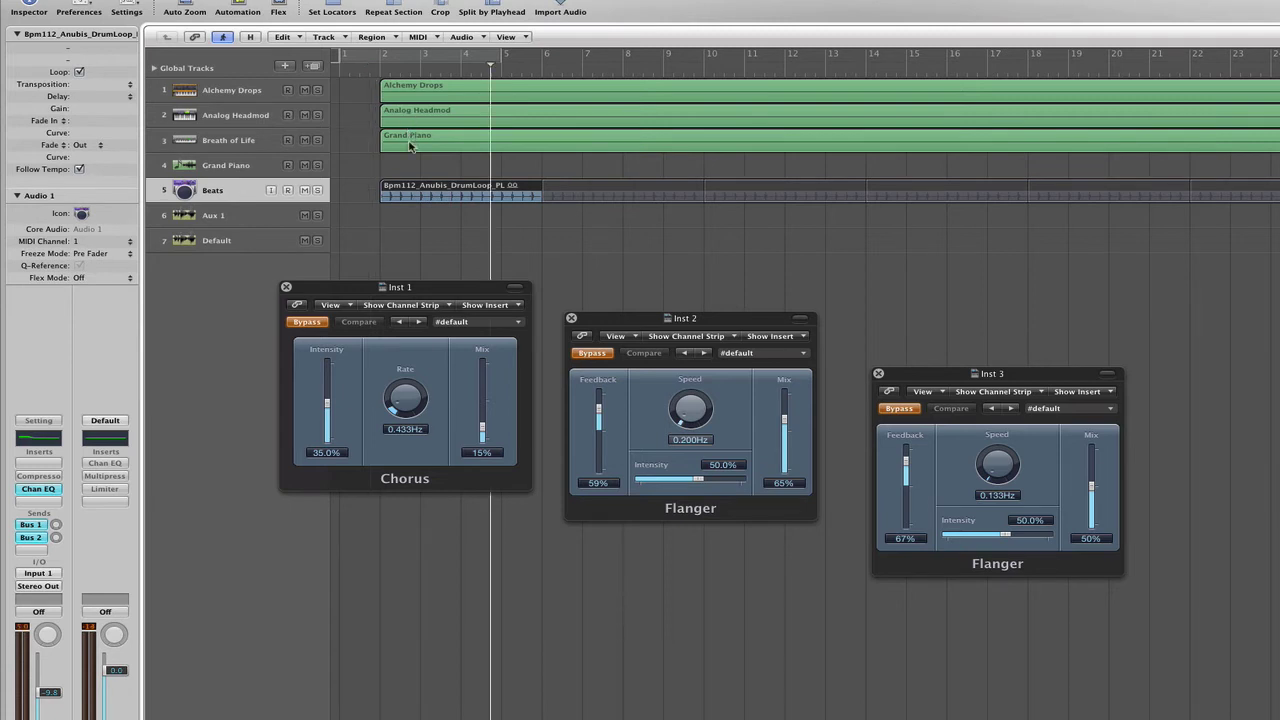
{"action": "left_click", "coordinate": [317, 116]}
{"action": "left_click", "coordinate": [317, 140]}
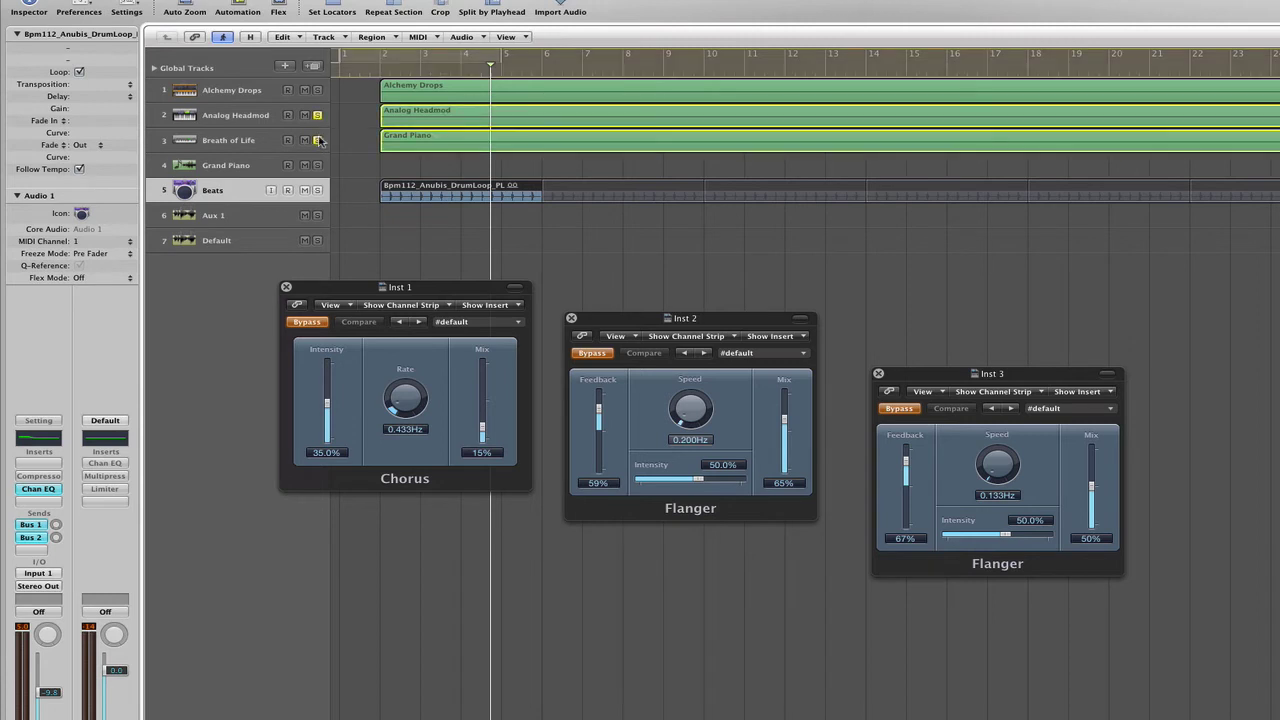
{"action": "left_click", "coordinate": [373, 68]}
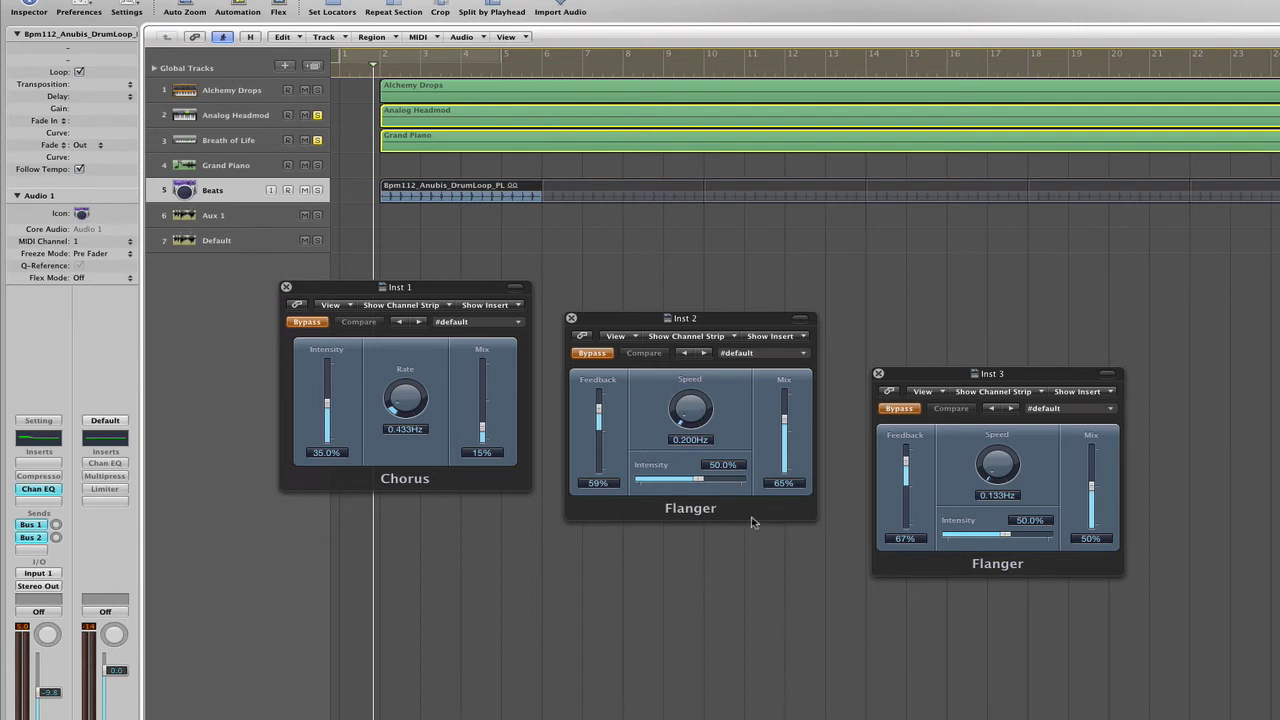
{"action": "key", "text": "space"}
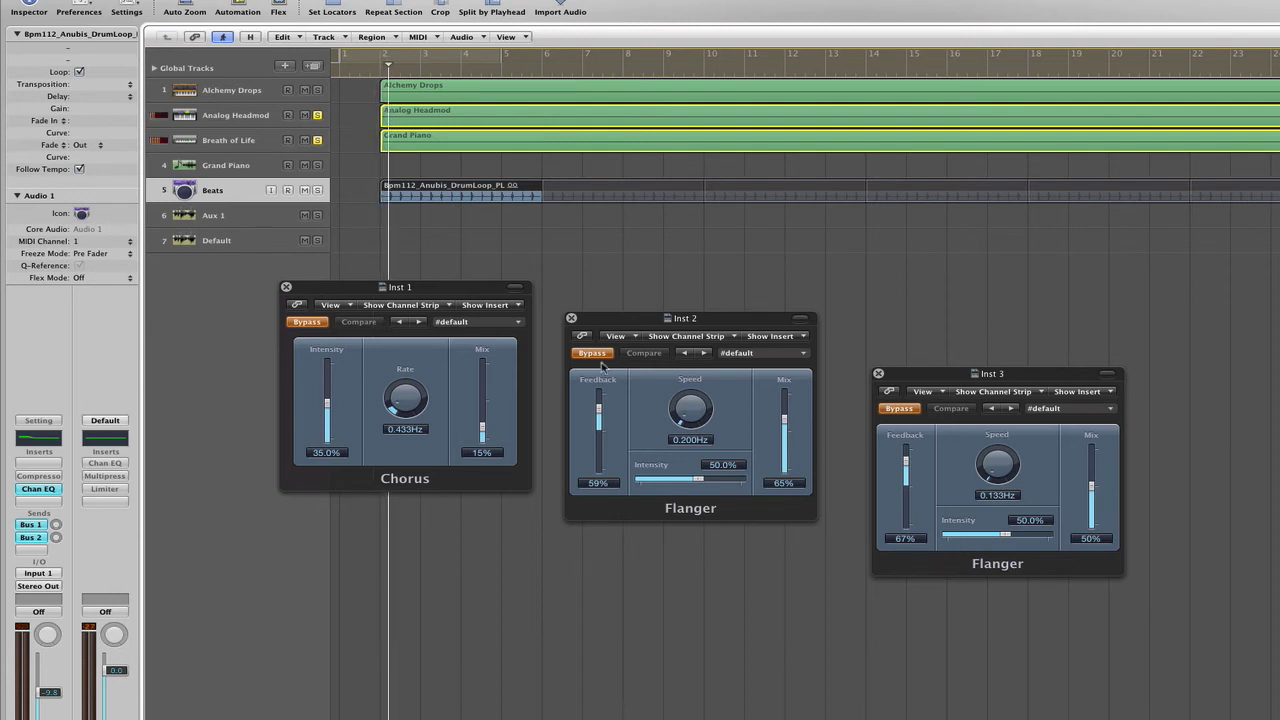
- Take the Flangers on Inst 2 and Inst 3 out of bypass during playback
{"action": "left_click", "coordinate": [594, 354]}
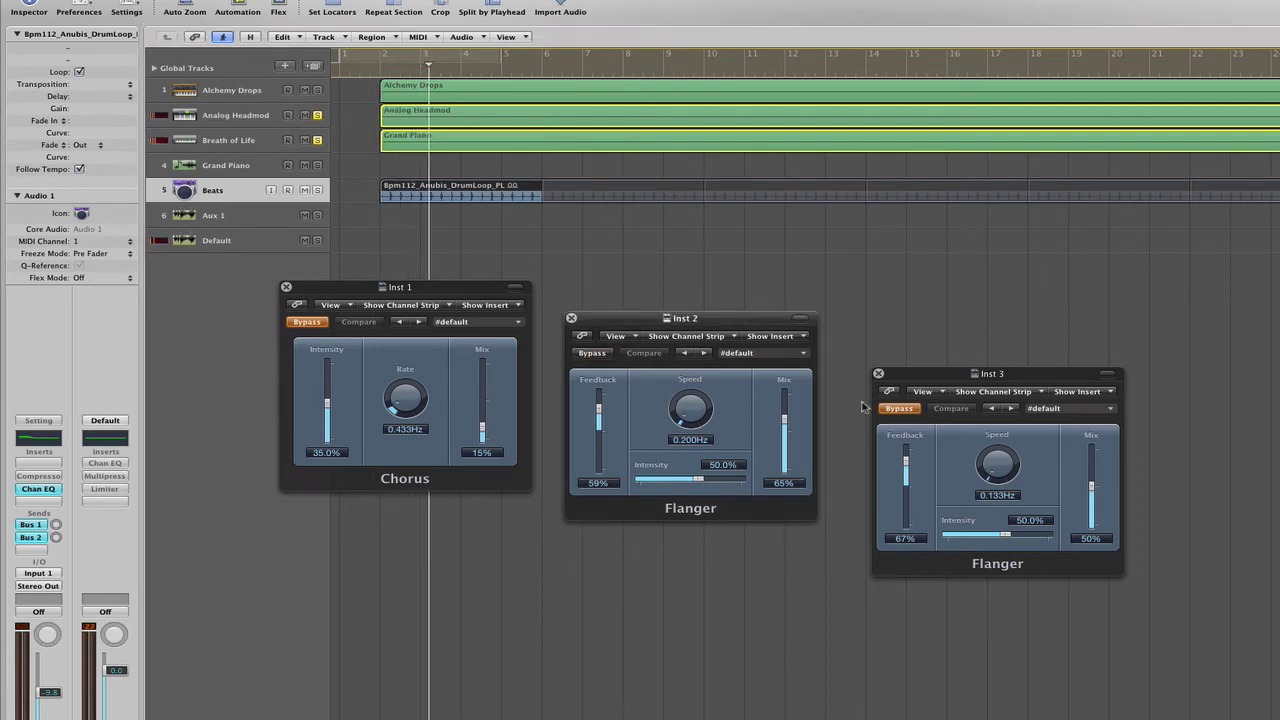
{"action": "left_click", "coordinate": [915, 415]}
{"action": "left_click", "coordinate": [899, 409]}
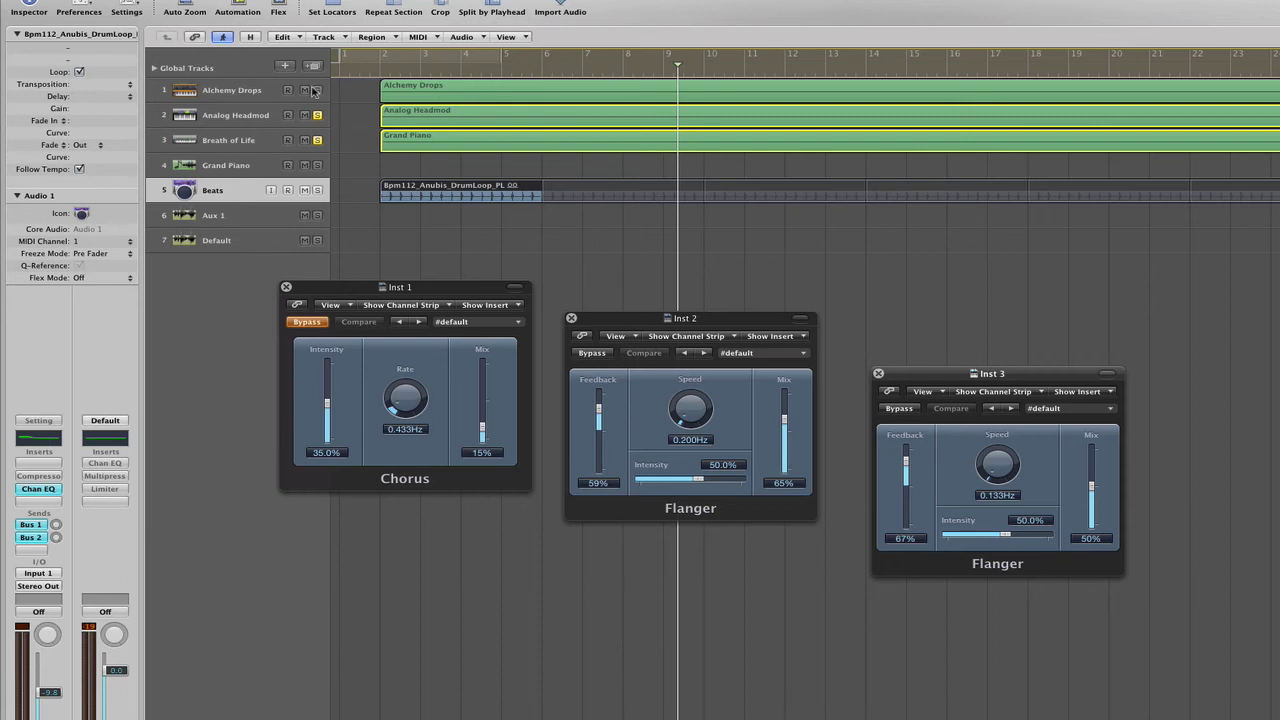
- Solo only the Alchemy Drops track and play it from just before bar 2
{"action": "left_click", "coordinate": [317, 91], "text": "alt"}
{"action": "left_click", "coordinate": [372, 74]}
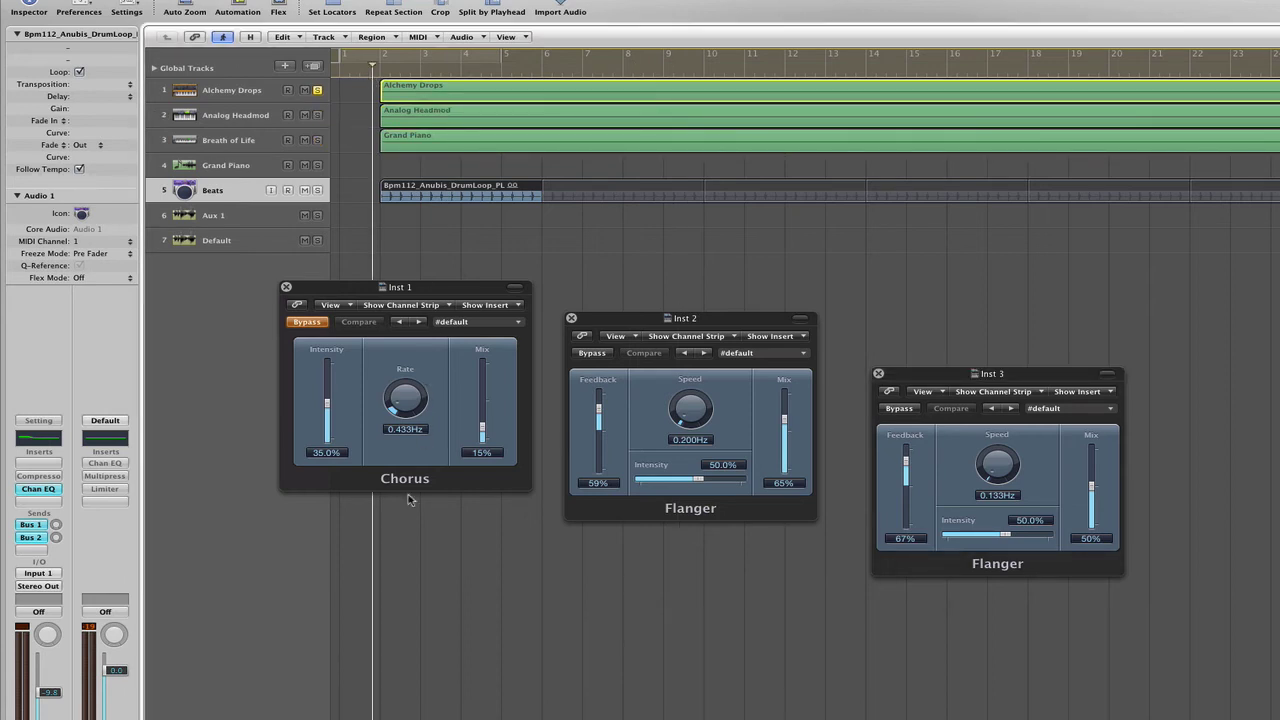
{"action": "key", "text": "space"}
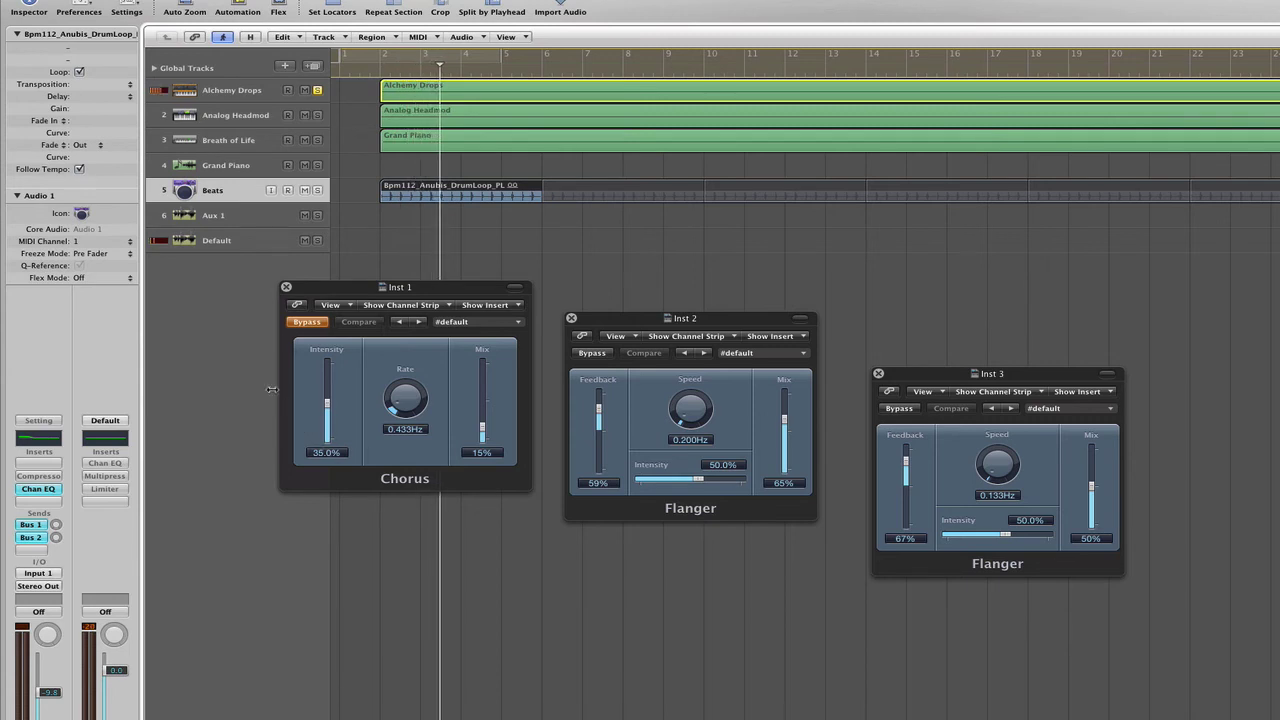
- Activate the Inst 1 Chorus with rate 0.633 Hz, intensity 51% and mix 34%, and return the playhead to just before bar 2
{"action": "left_click", "coordinate": [307, 322]}
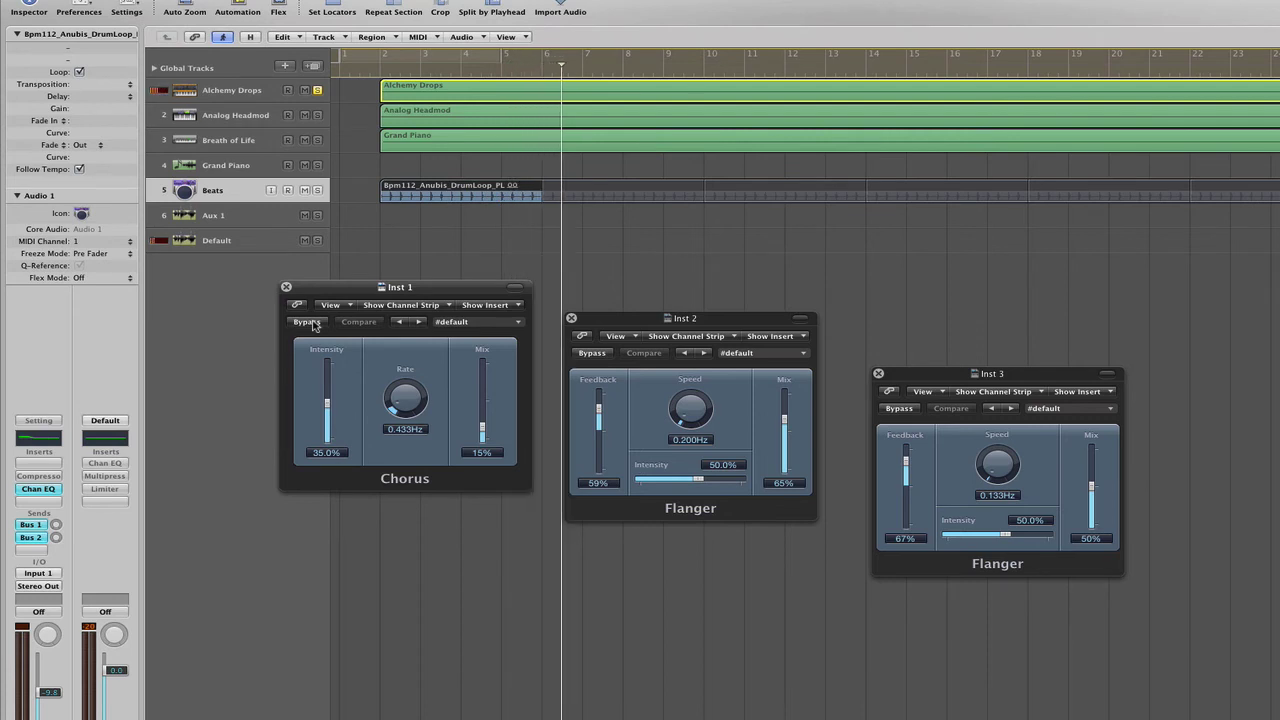
{"action": "left_click_drag", "start_coordinate": [400, 414], "coordinate": [399, 404]}
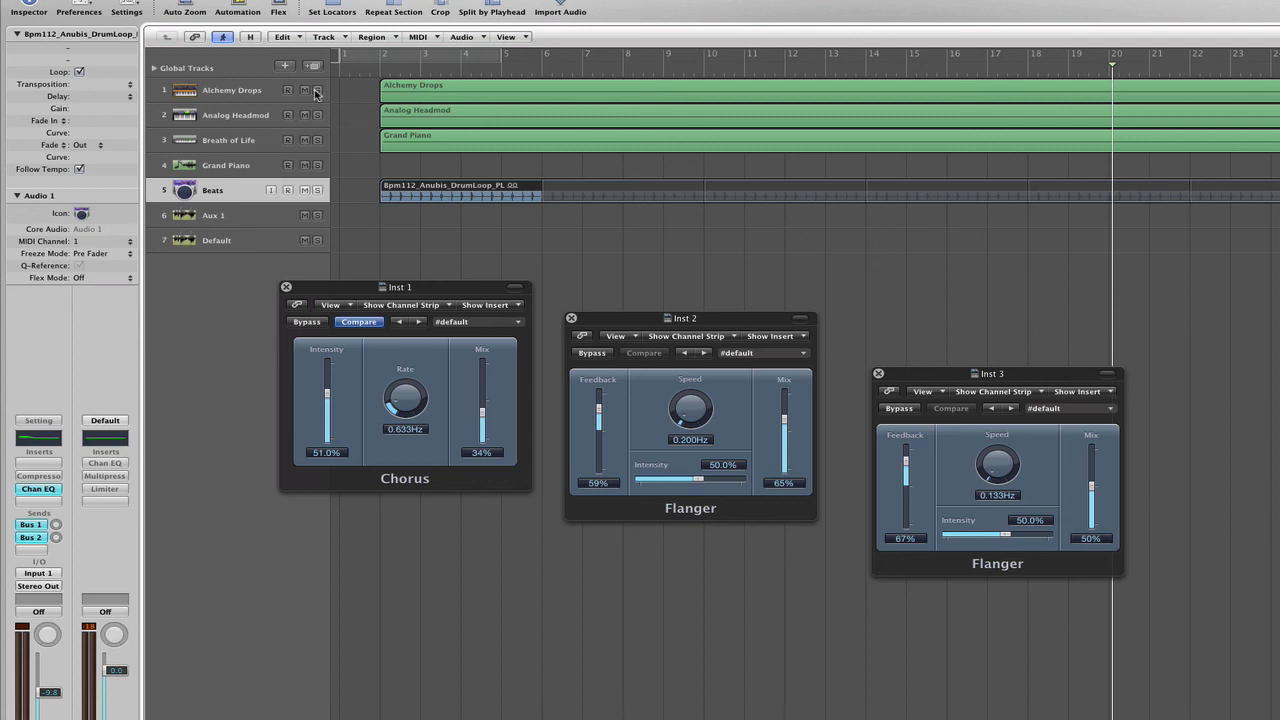
{"action": "left_click", "coordinate": [374, 70]}
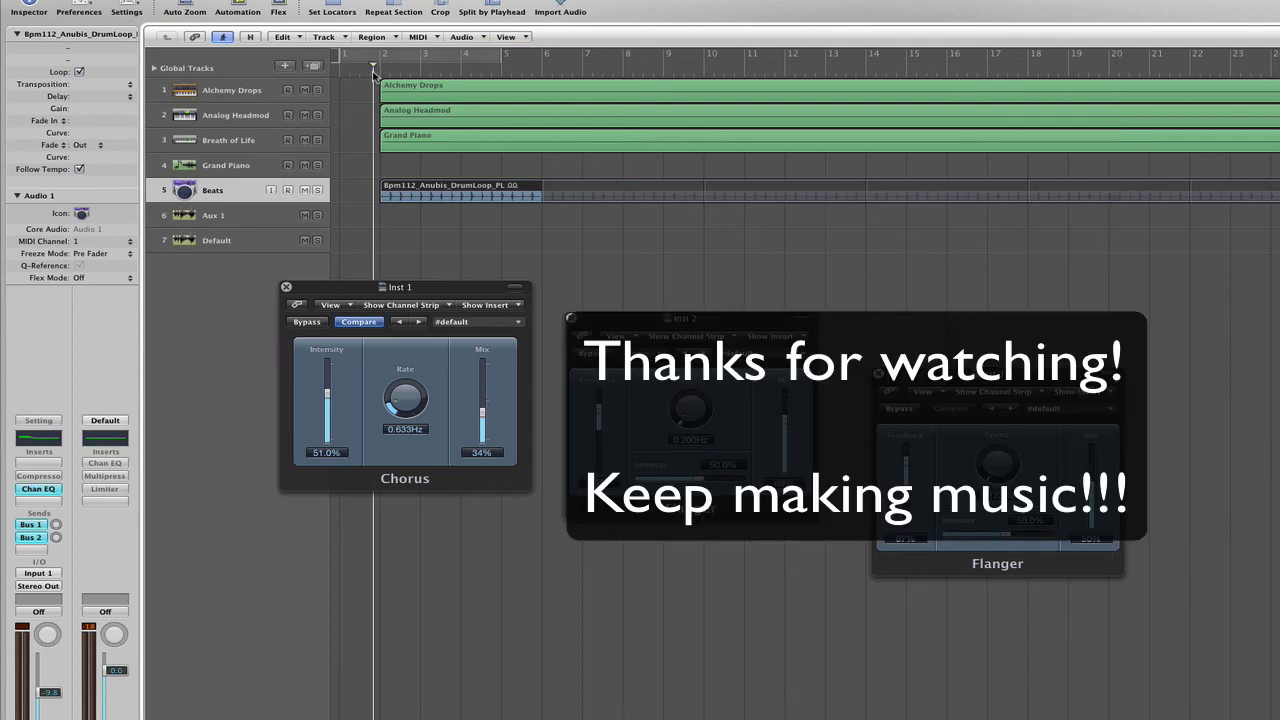